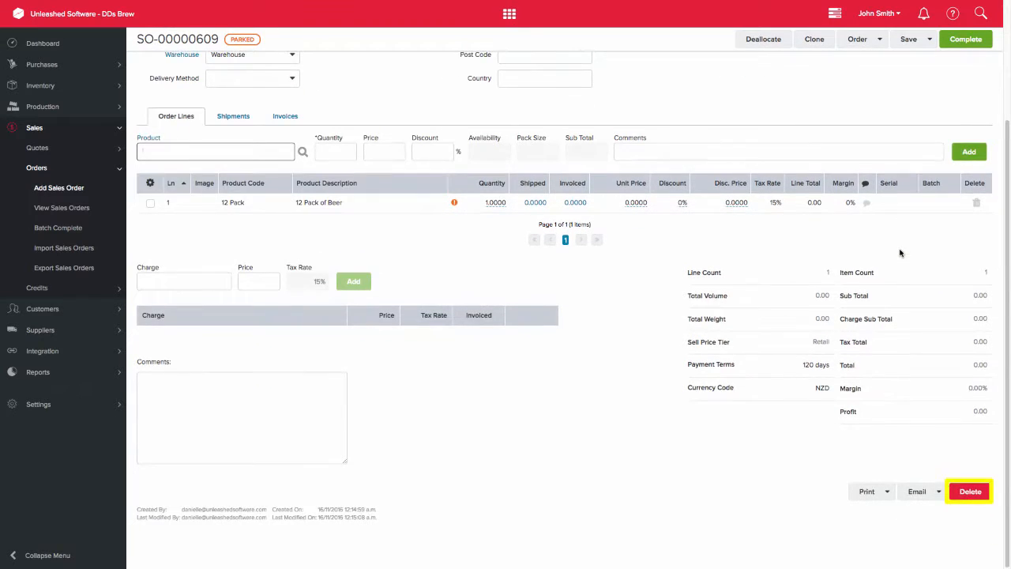
Step: Delete the parked sales order for the 12 Pack of Beer and confirm the deletion
{"action": "left_click", "coordinate": [970, 493]}
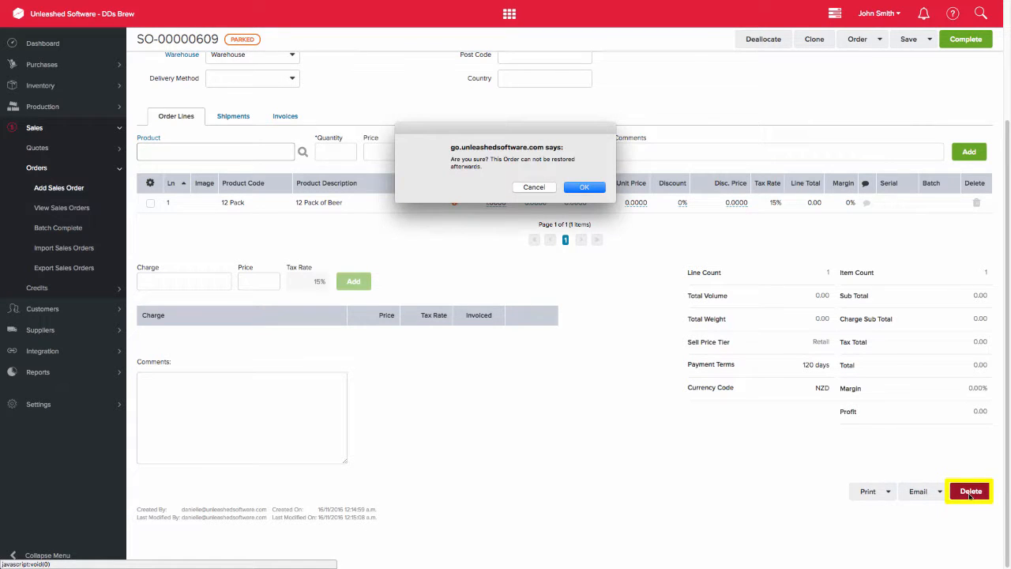
{"action": "left_click", "coordinate": [602, 188]}
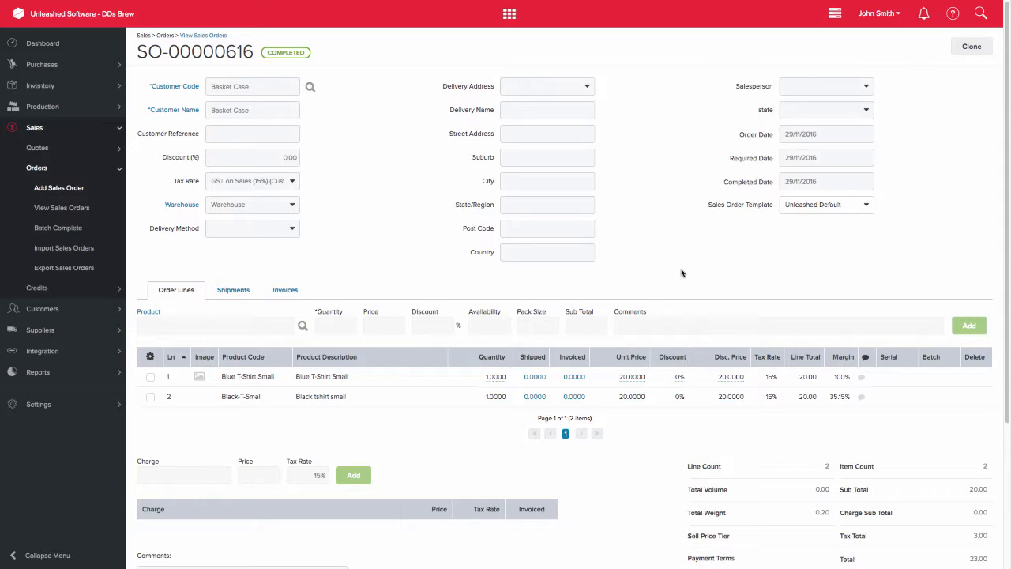
Step: Check the completed Basket Case order's shipments and invoices, and create a credit against its sales invoice
{"action": "left_click", "coordinate": [247, 292]}
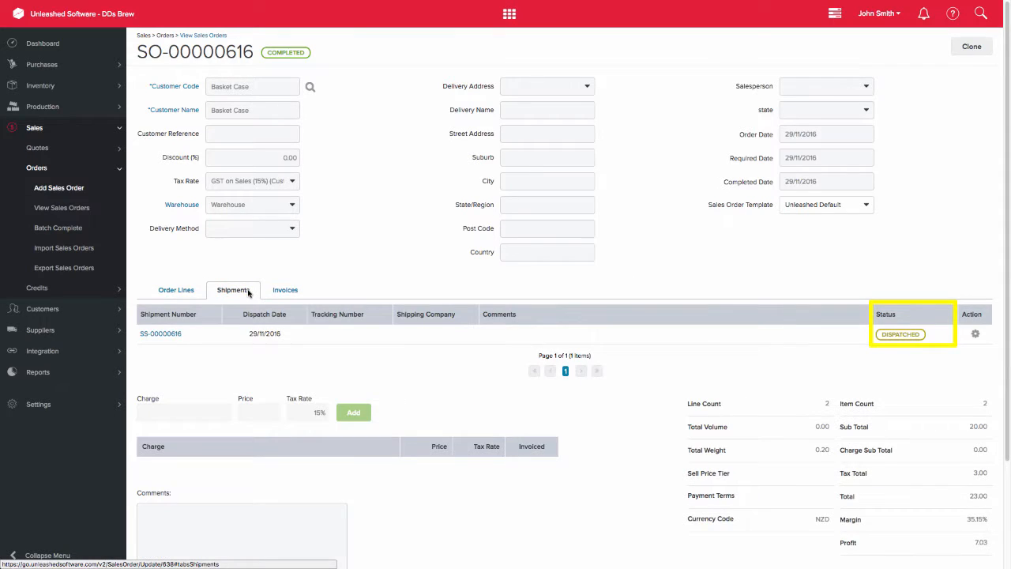
{"action": "left_click", "coordinate": [289, 291]}
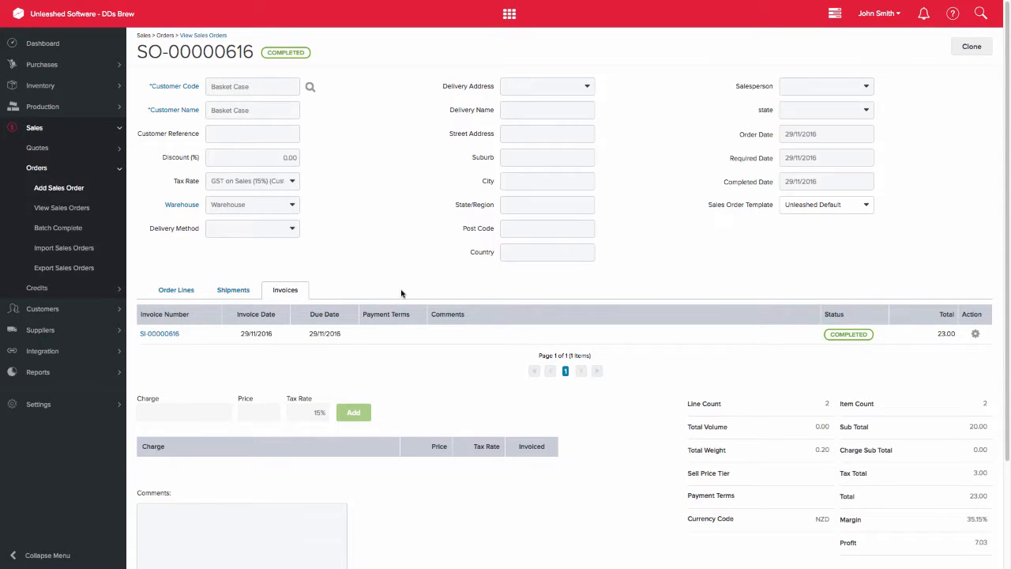
{"action": "left_click", "coordinate": [56, 288]}
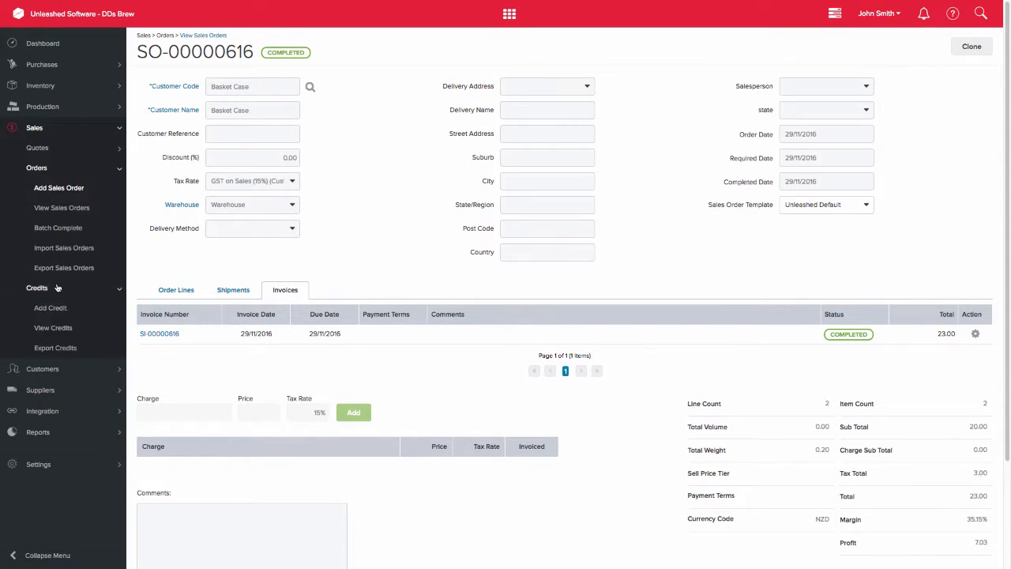
{"action": "left_click", "coordinate": [60, 309]}
{"action": "type", "text": "s"}
{"action": "type", "text": "i-00000616"}
{"action": "left_click", "coordinate": [248, 102]}
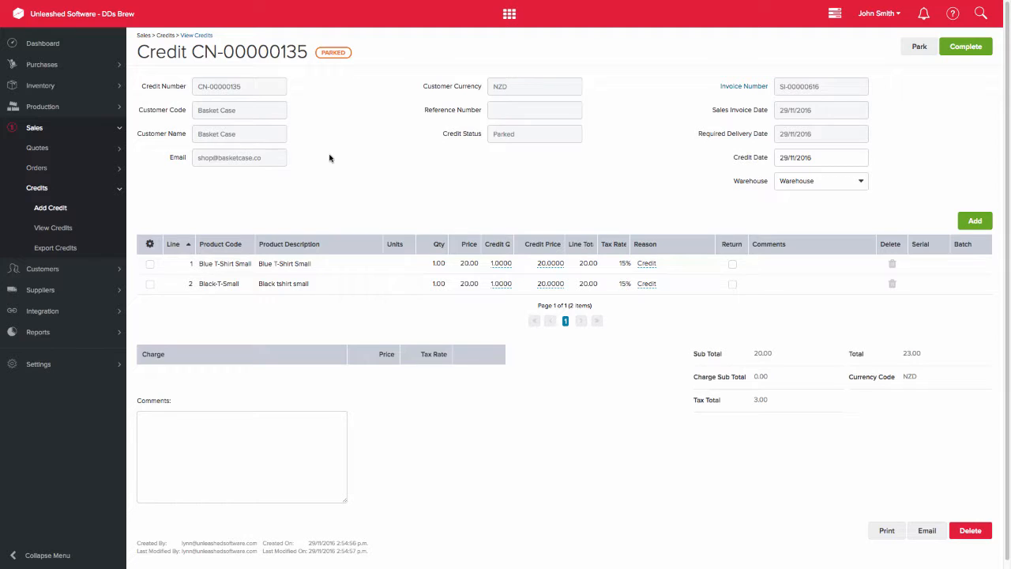
Step: Mark the Blue T-Shirt Small and Black-T-Small credit lines as returned and complete the credit
{"action": "left_click", "coordinate": [732, 264]}
{"action": "left_click", "coordinate": [733, 285]}
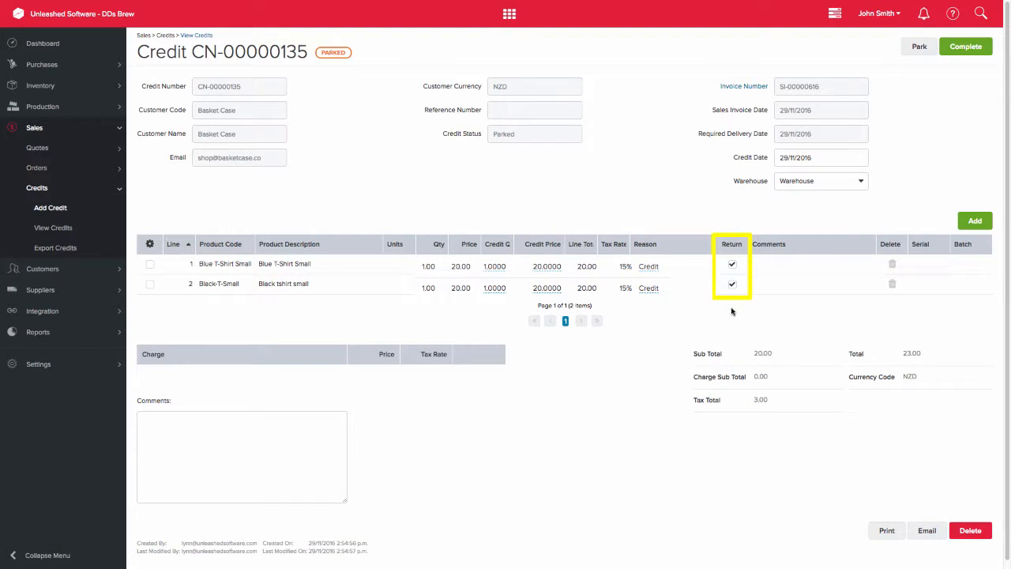
{"action": "left_click", "coordinate": [965, 47]}
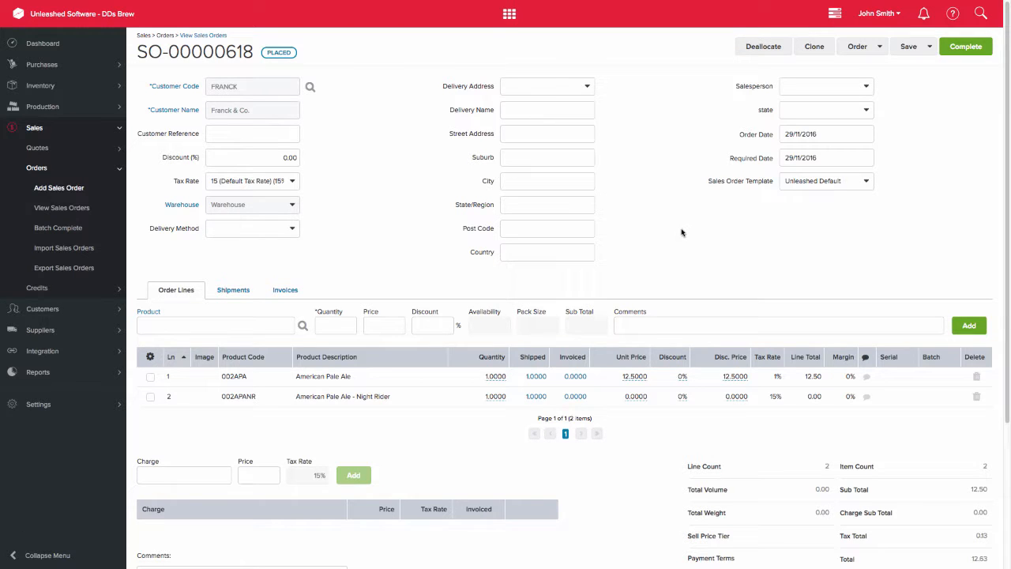
Step: Check the shipments and invoices of the placed Franck & Co. sales order and complete the order
{"action": "left_click", "coordinate": [234, 289]}
{"action": "left_click", "coordinate": [286, 290]}
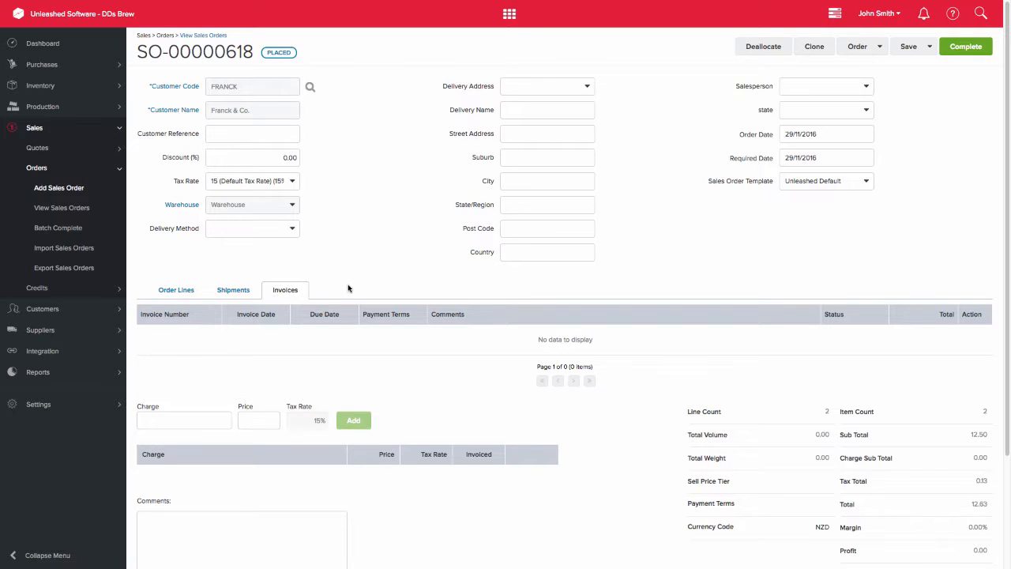
{"action": "left_click", "coordinate": [966, 46]}
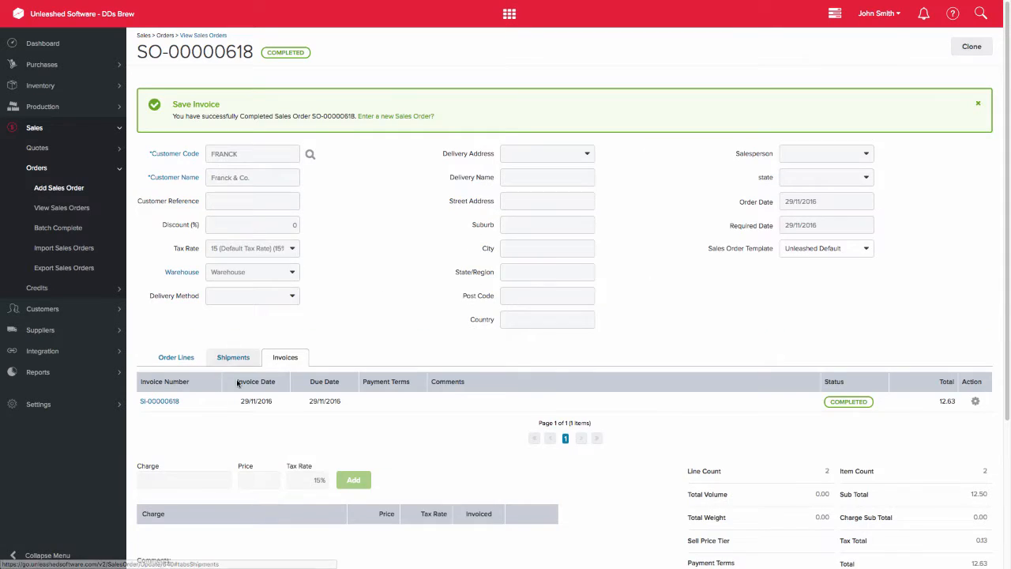
Step: Copy the Franck & Co. order's invoice number and create a new credit against that invoice
{"action": "left_click_drag", "start_coordinate": [183, 401], "coordinate": [143, 405]}
{"action": "key", "text": "super+c"}
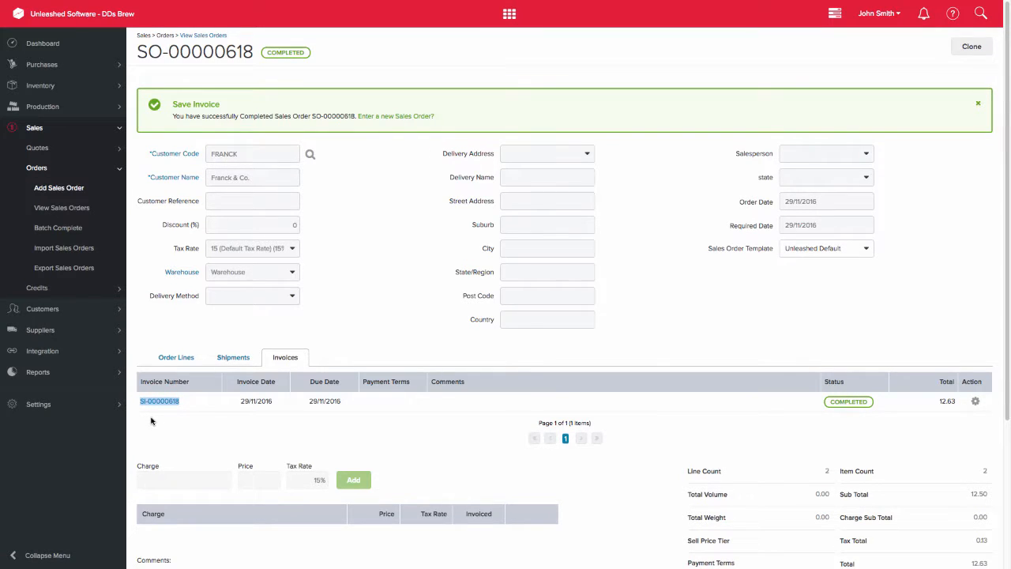
{"action": "left_click", "coordinate": [40, 289]}
{"action": "left_click", "coordinate": [53, 309]}
{"action": "left_click", "coordinate": [263, 86]}
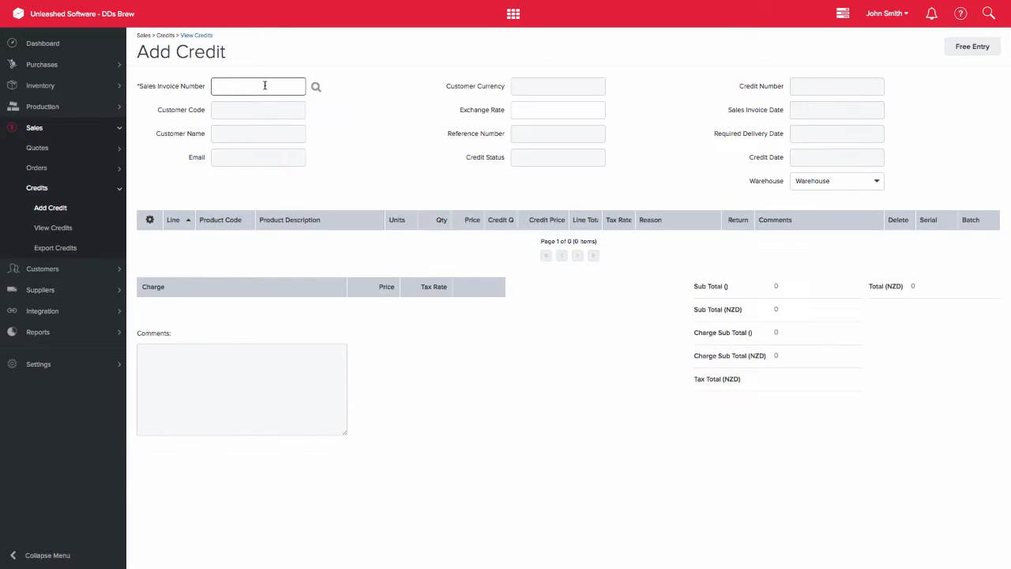
{"action": "key", "text": "super+v"}
{"action": "key", "text": "Tab"}
Step: Mark both American Pale Ale credit lines as returned and complete the credit
{"action": "left_click", "coordinate": [732, 264]}
{"action": "left_click", "coordinate": [732, 285]}
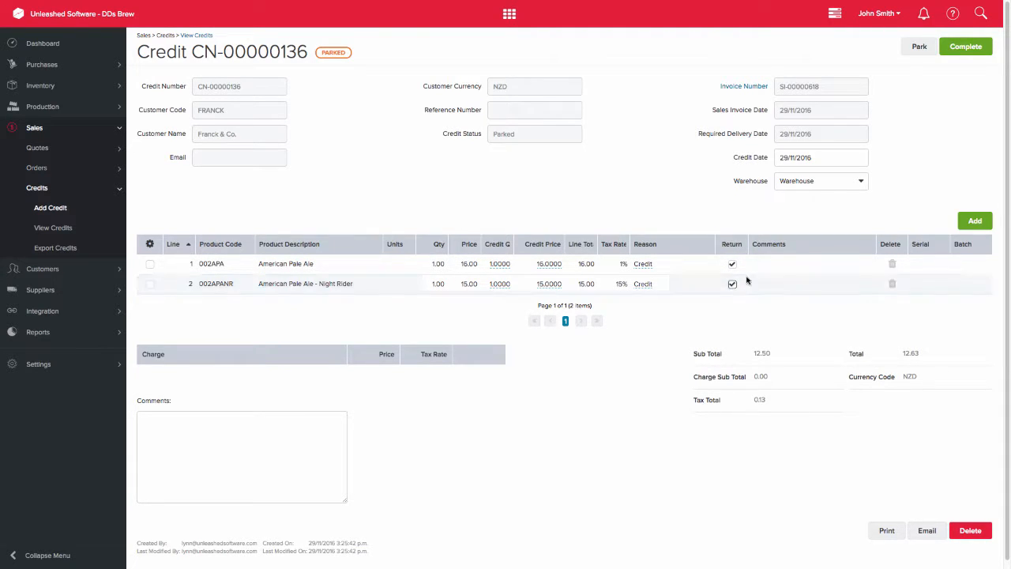
{"action": "left_click", "coordinate": [967, 47]}
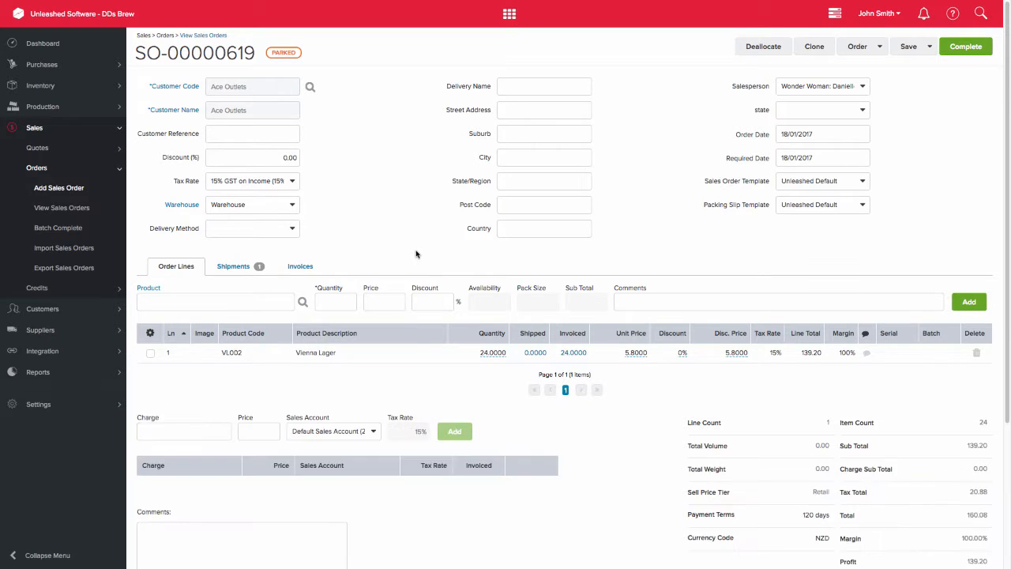
Step: Examine the invoices and the parked shipment of the Ace Outlets sales order
{"action": "left_click", "coordinate": [306, 268]}
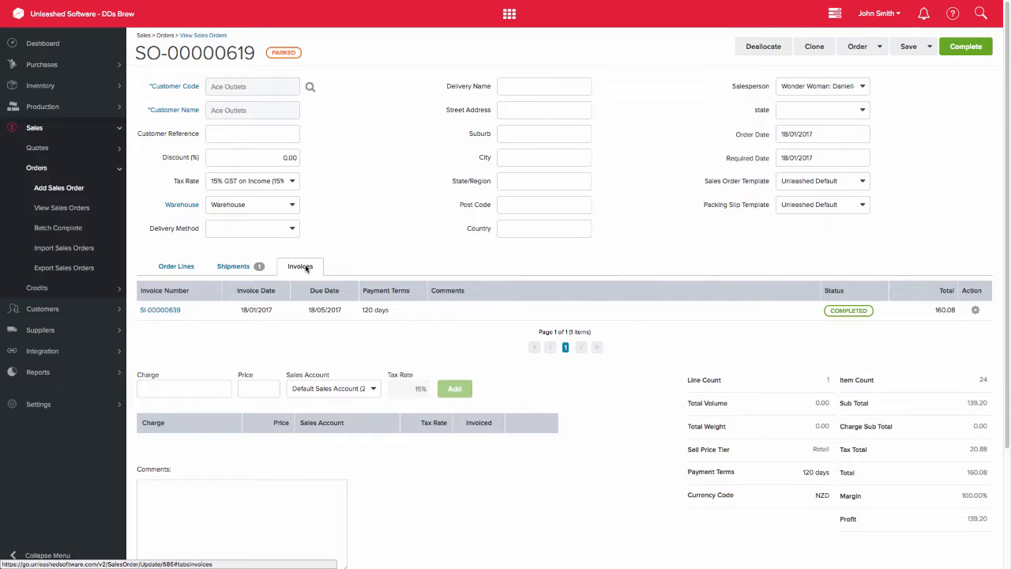
{"action": "left_click", "coordinate": [248, 267]}
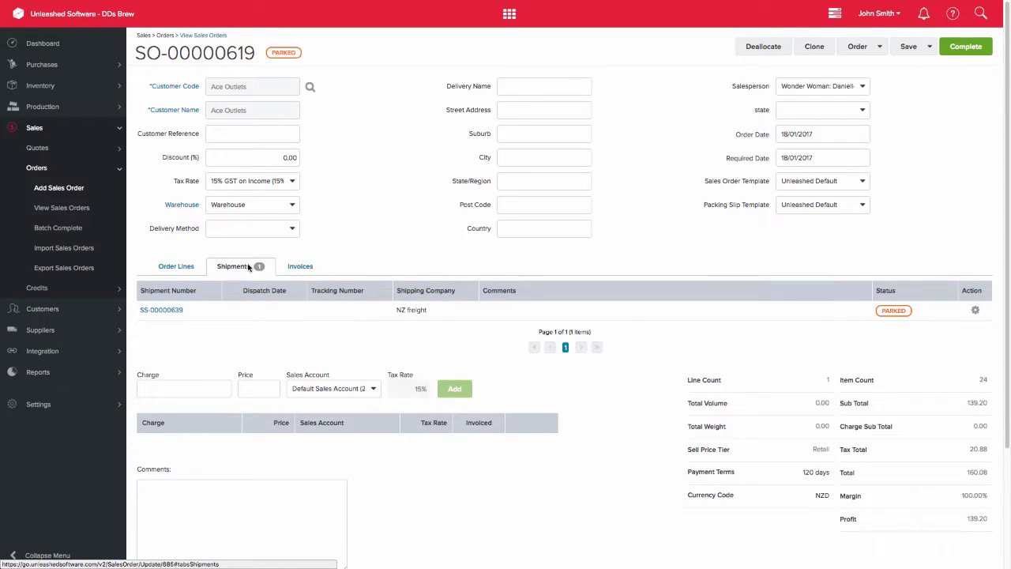
{"action": "left_click", "coordinate": [171, 311]}
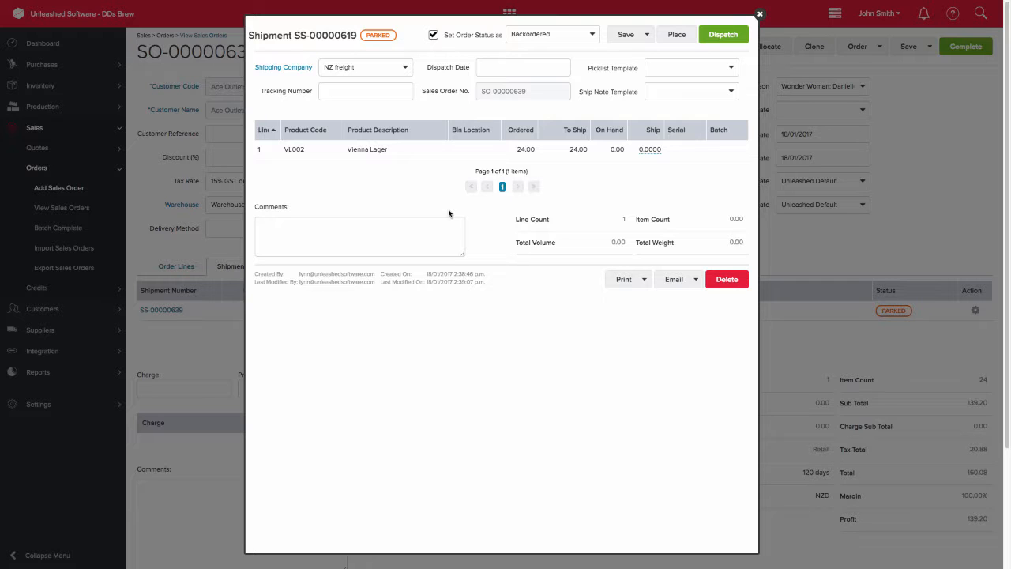
{"action": "left_click", "coordinate": [759, 15]}
Step: Create and complete a stock adjustment with a quantity of 24 for product VL002 Vienna Lager
{"action": "left_click", "coordinate": [48, 85]}
{"action": "left_click", "coordinate": [47, 106]}
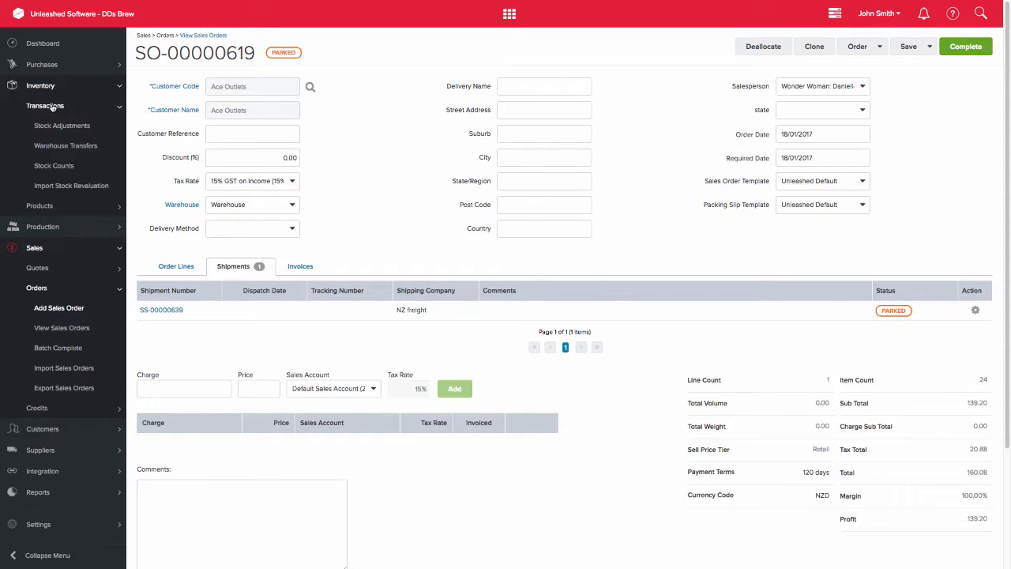
{"action": "left_click", "coordinate": [59, 130]}
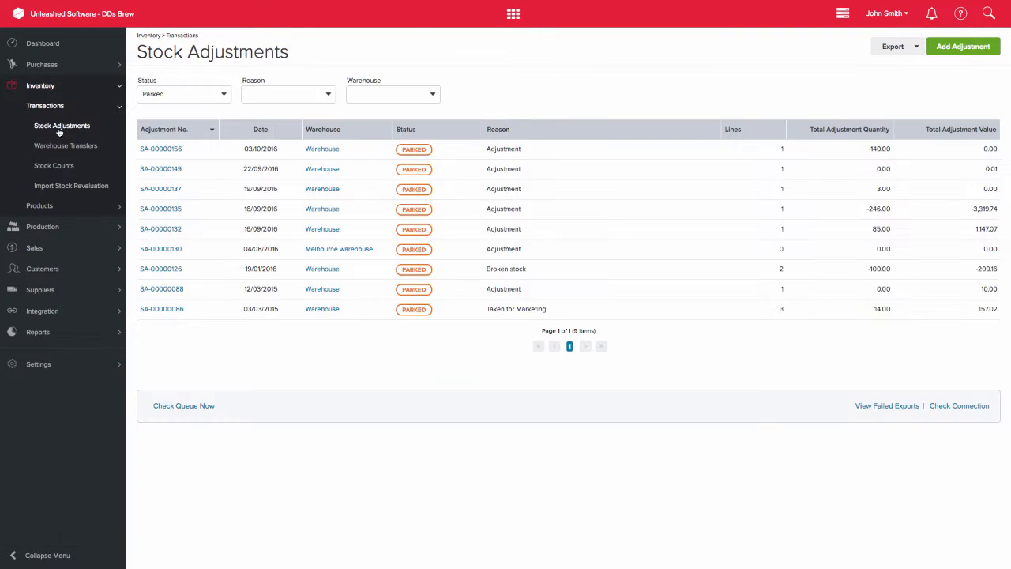
{"action": "left_click", "coordinate": [963, 46]}
{"action": "type", "text": "vienna"}
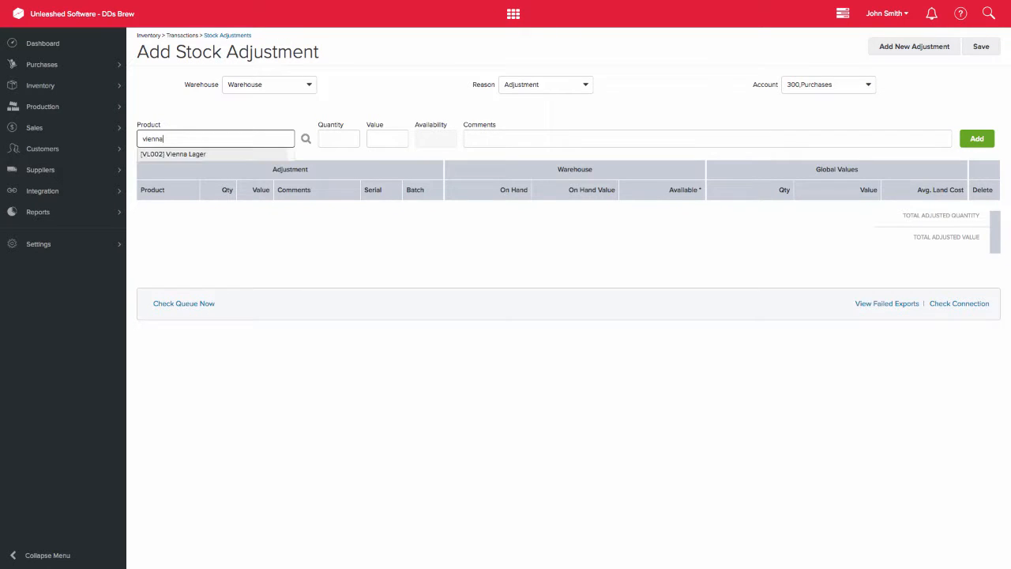
{"action": "left_click", "coordinate": [236, 154]}
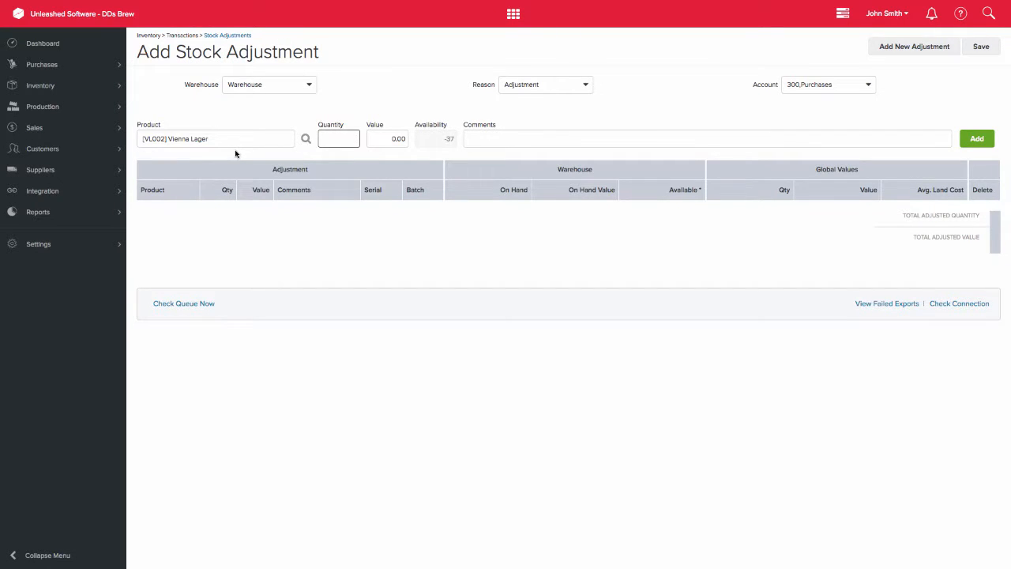
{"action": "type", "text": "24"}
{"action": "key", "text": "Return"}
{"action": "left_click", "coordinate": [977, 46]}
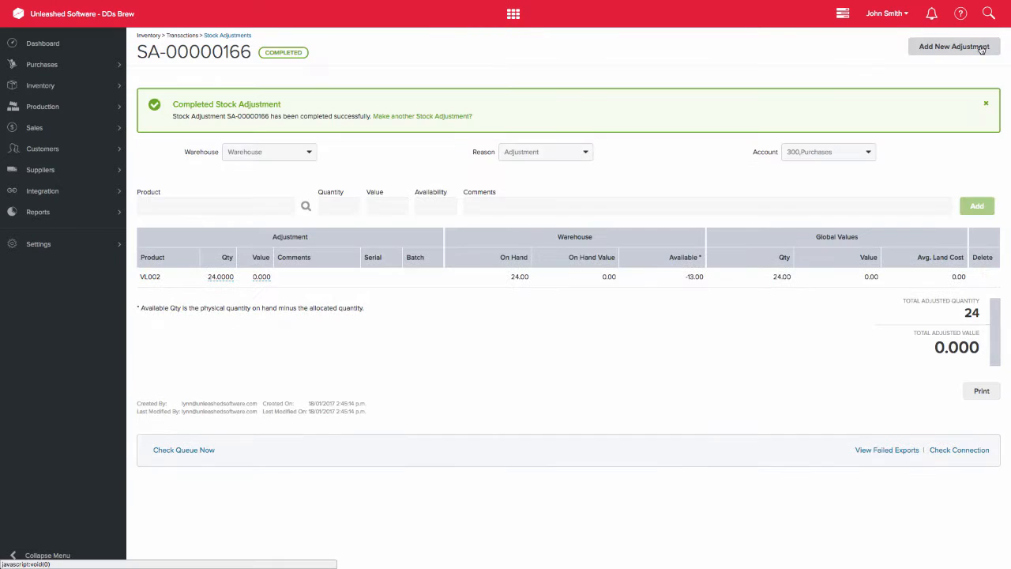
{"action": "left_click", "coordinate": [986, 103]}
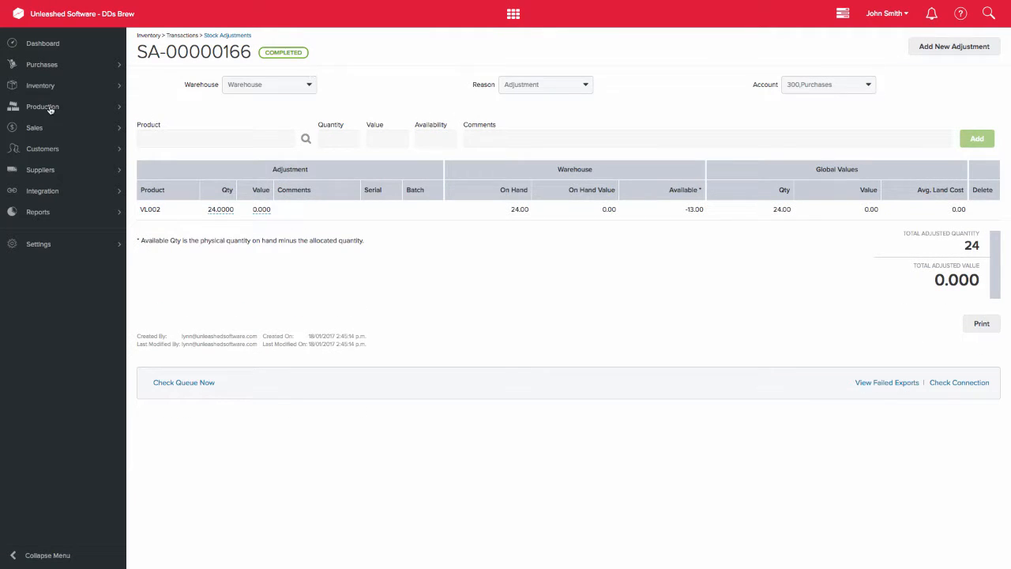
Step: Reopen the parked Ace Outlets sales order and dispatch its Vienna Lager shipment
{"action": "left_click", "coordinate": [35, 128]}
{"action": "left_click", "coordinate": [36, 168]}
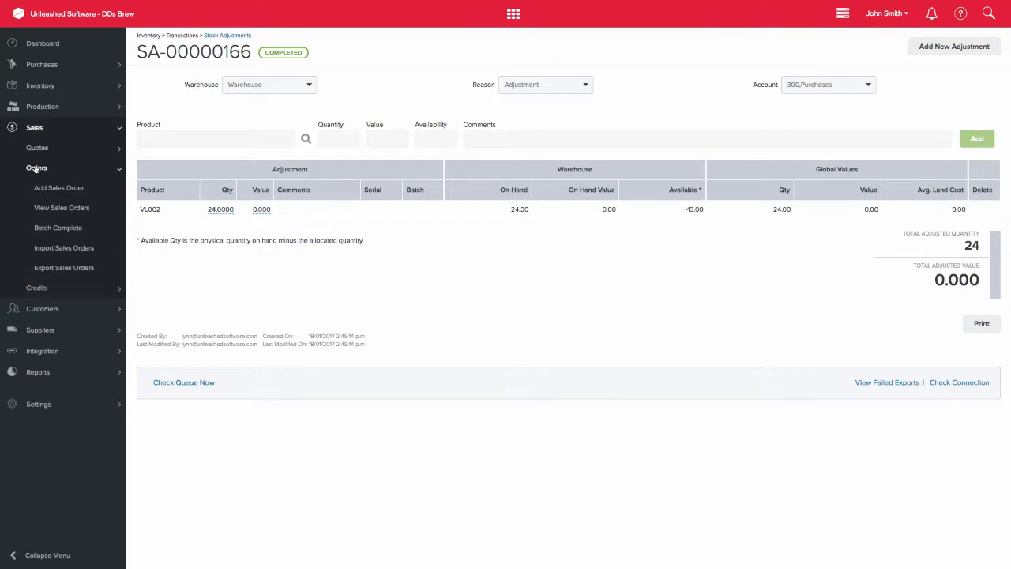
{"action": "left_click", "coordinate": [52, 207]}
{"action": "left_click", "coordinate": [191, 168]}
{"action": "left_click", "coordinate": [231, 267]}
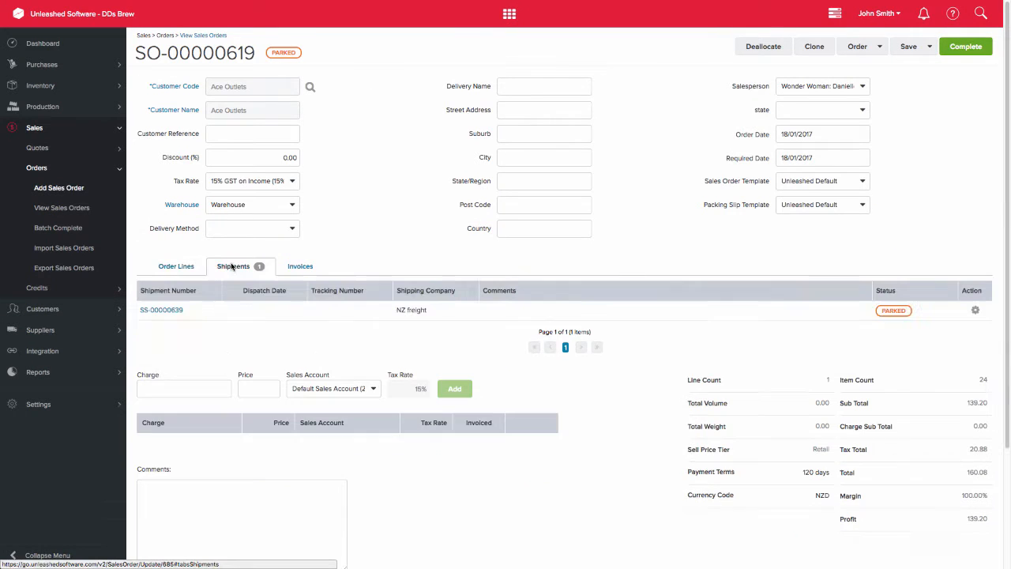
{"action": "left_click", "coordinate": [182, 310]}
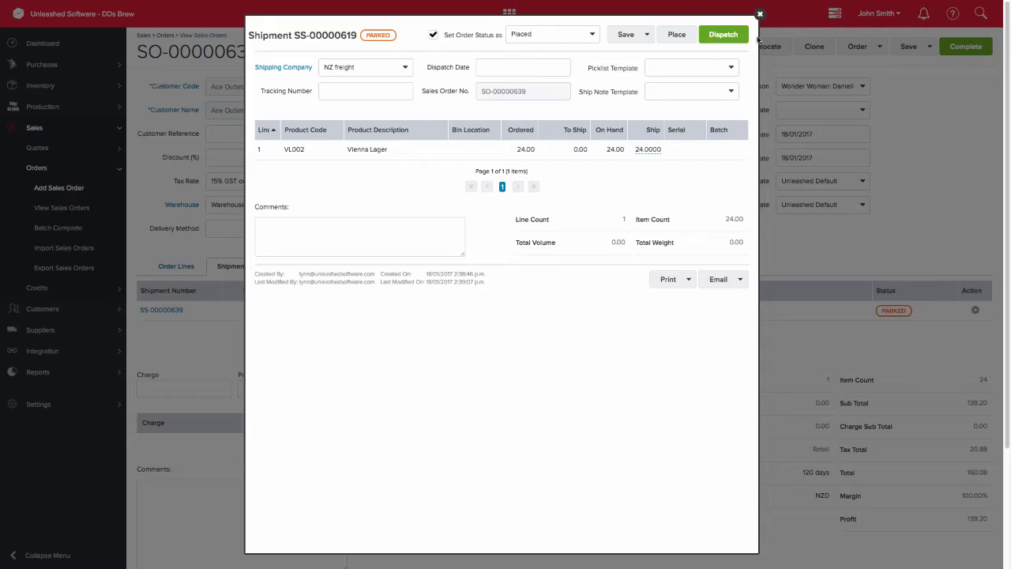
{"action": "left_click", "coordinate": [735, 35]}
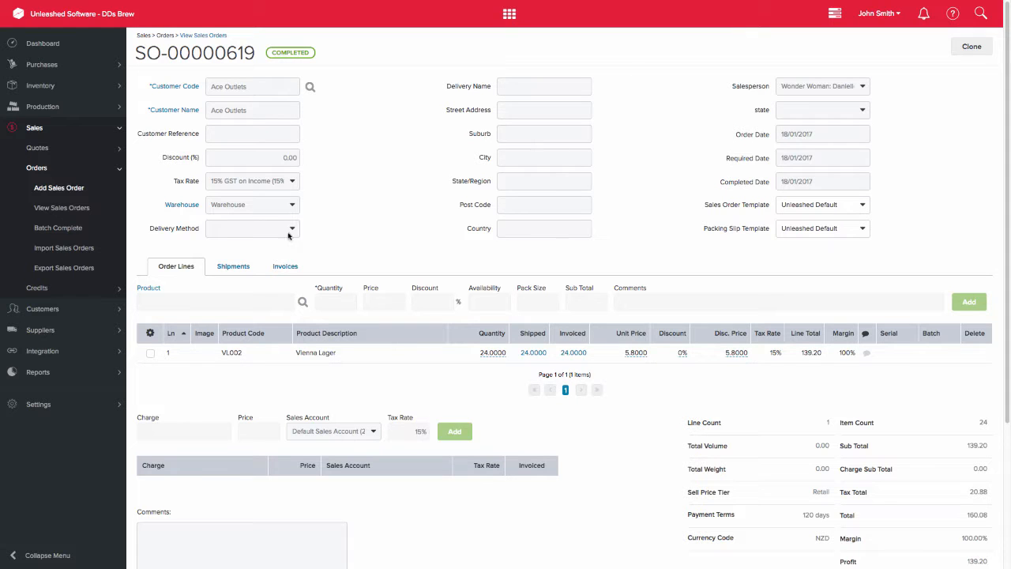
Step: Create a credit against the Ace Outlets sales invoice and complete it without returning the Vienna Lager to stock
{"action": "left_click", "coordinate": [37, 287]}
{"action": "left_click", "coordinate": [55, 317]}
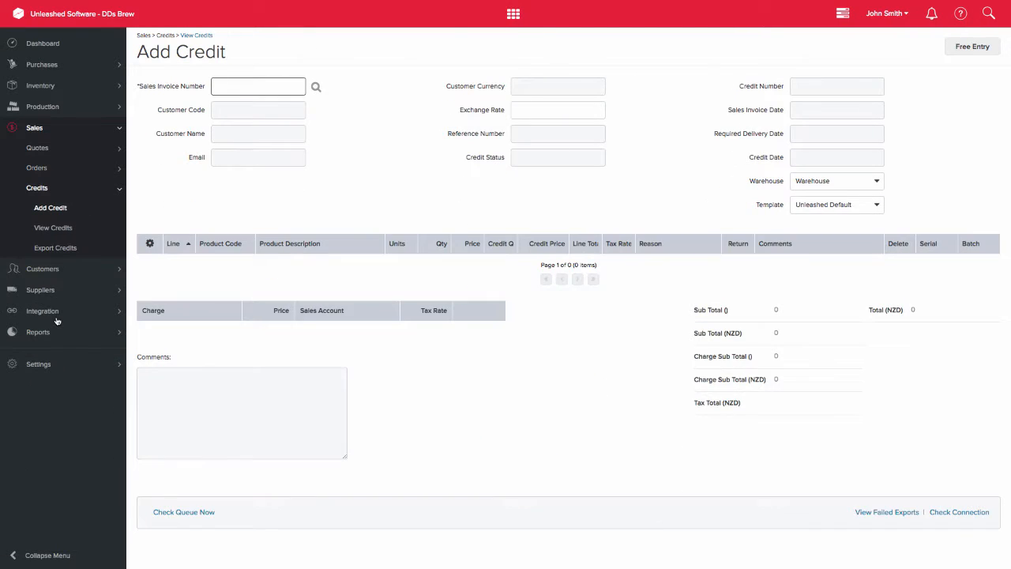
{"action": "type", "text": "639"}
{"action": "left_click", "coordinate": [241, 103]}
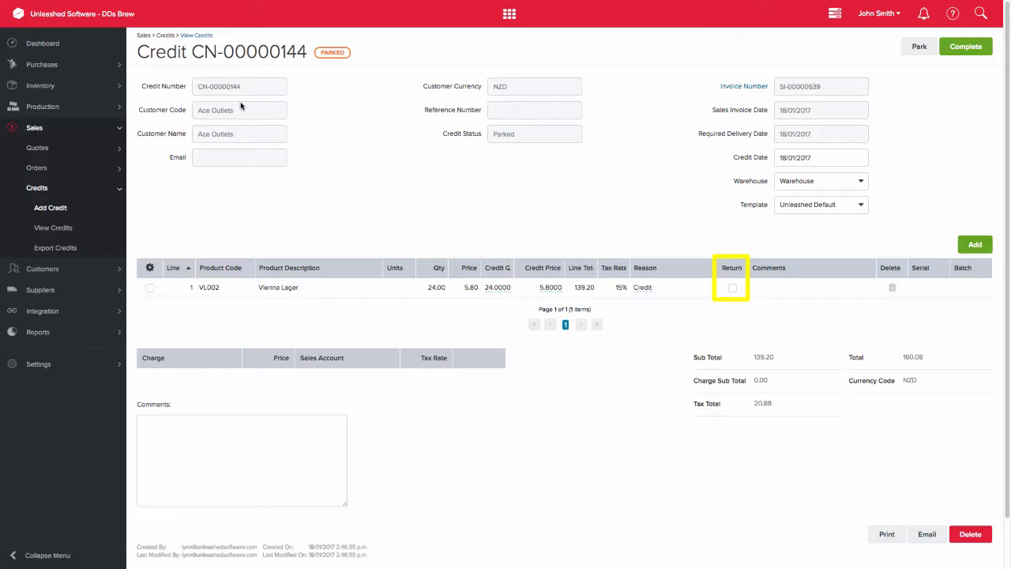
{"action": "left_click", "coordinate": [964, 49]}
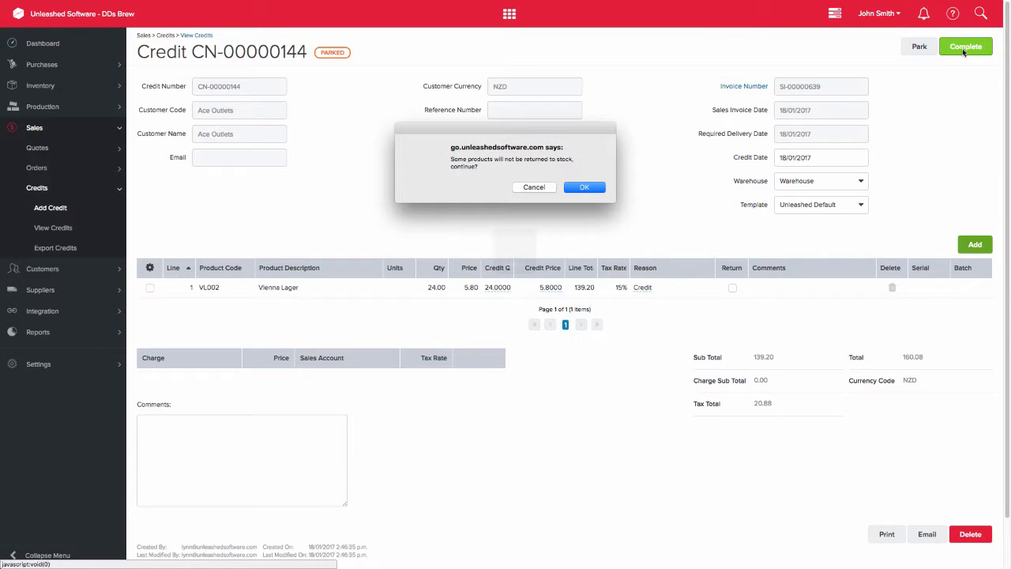
{"action": "left_click", "coordinate": [583, 188]}
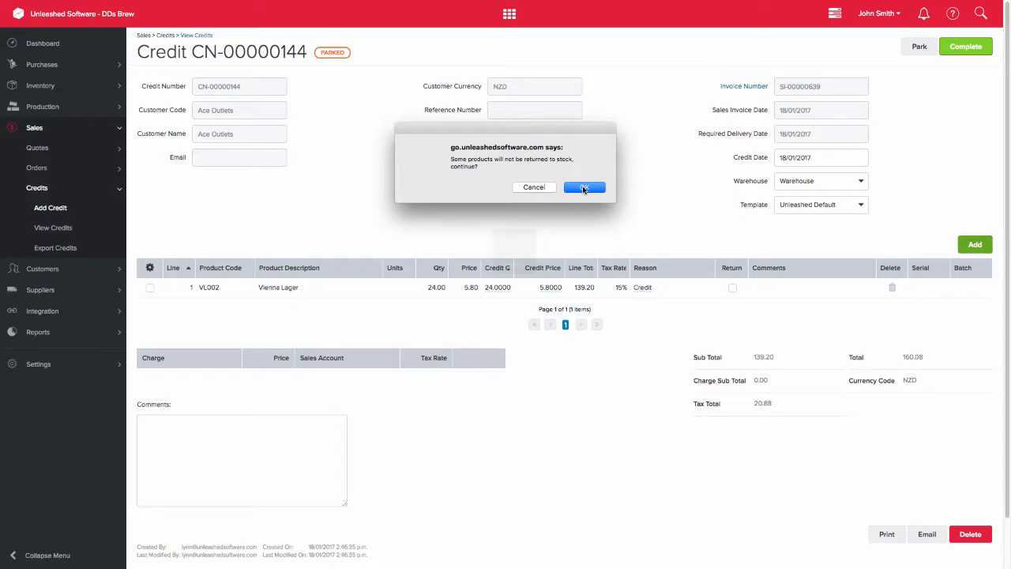